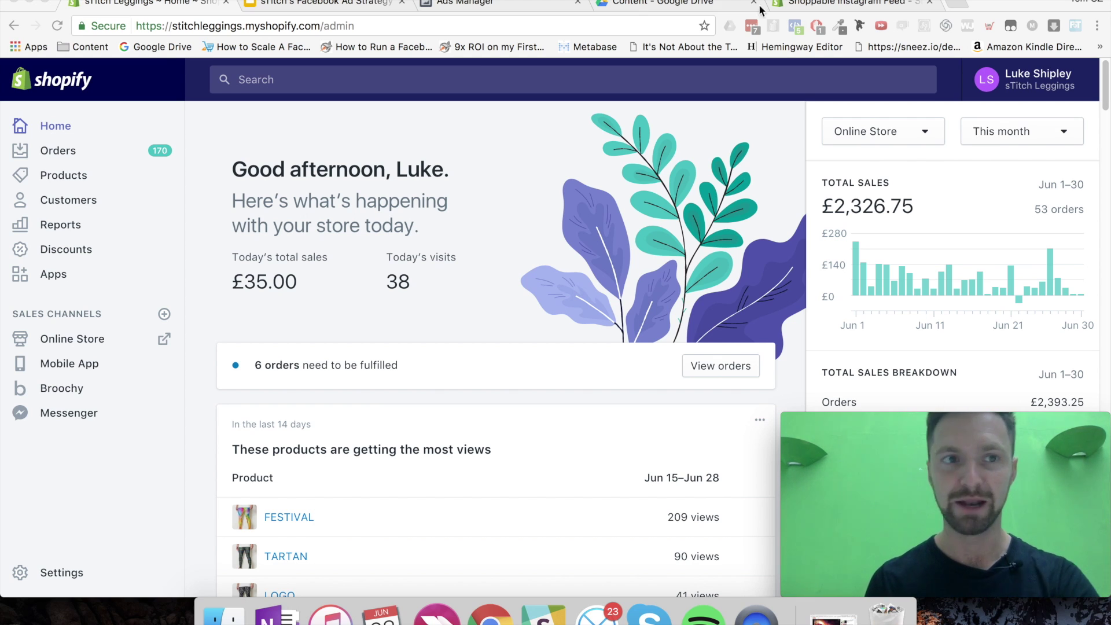
# - Browse the Shoppable Instagram Feed - Sneez listing, then close it and return to the ad strategy slides
pyautogui.click(885, 5)
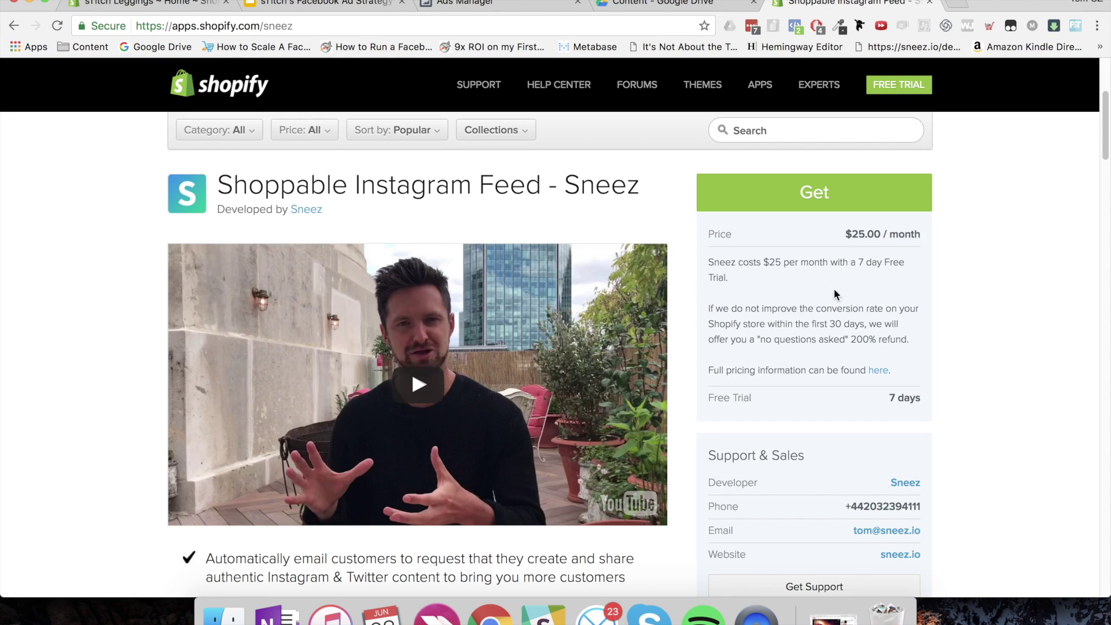
pyautogui.scroll(-5, 618, 299)
pyautogui.scroll(5, 618, 299)
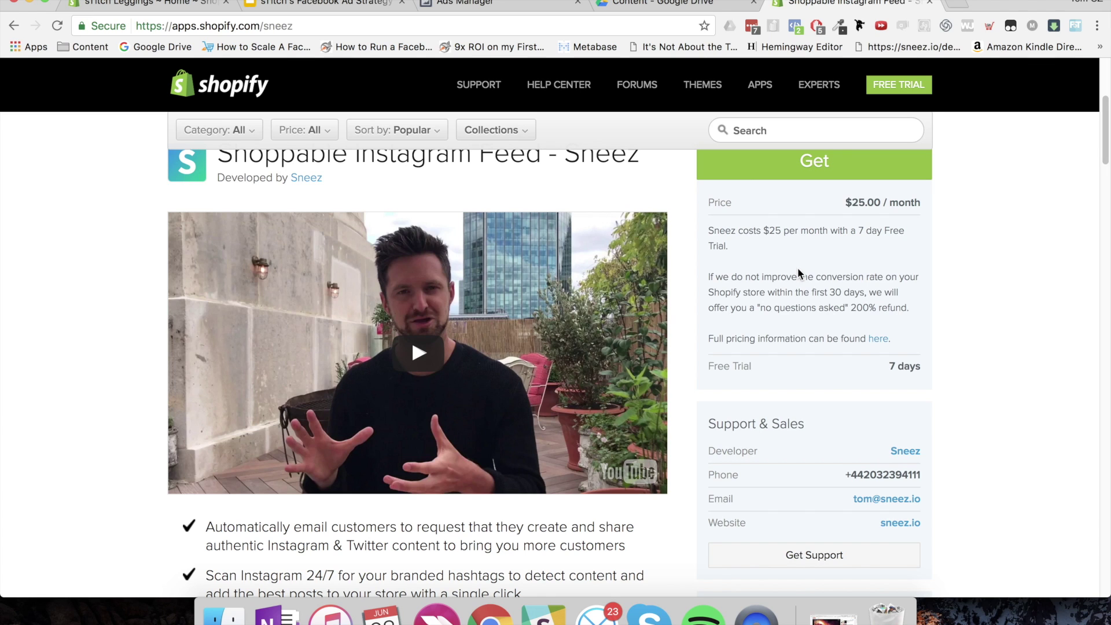
pyautogui.scroll(10, 699, 218)
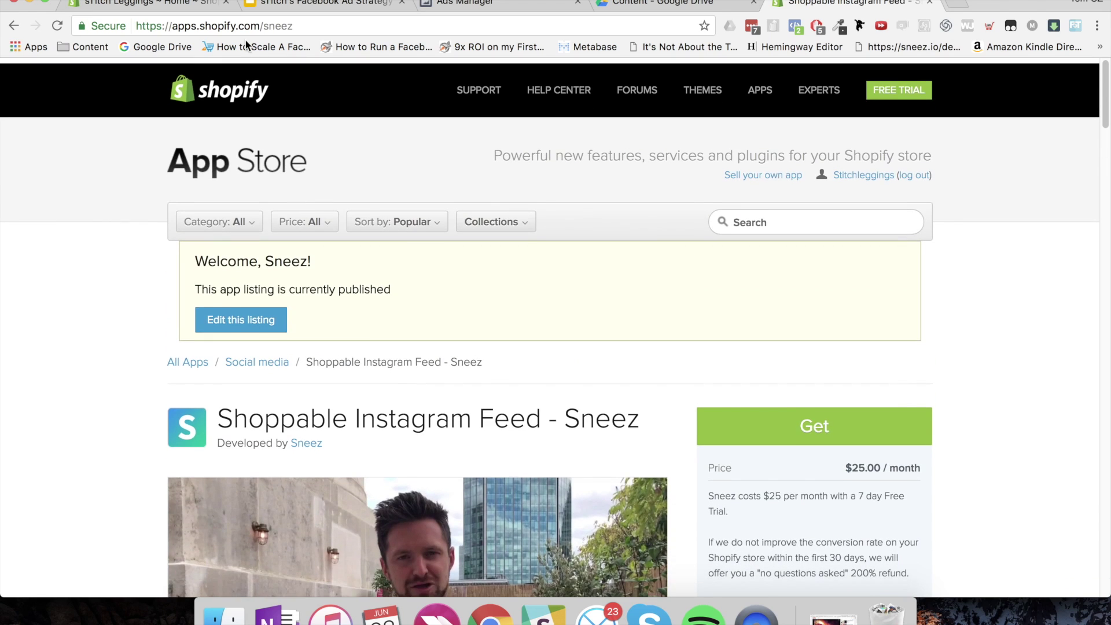
pyautogui.click(811, 215)
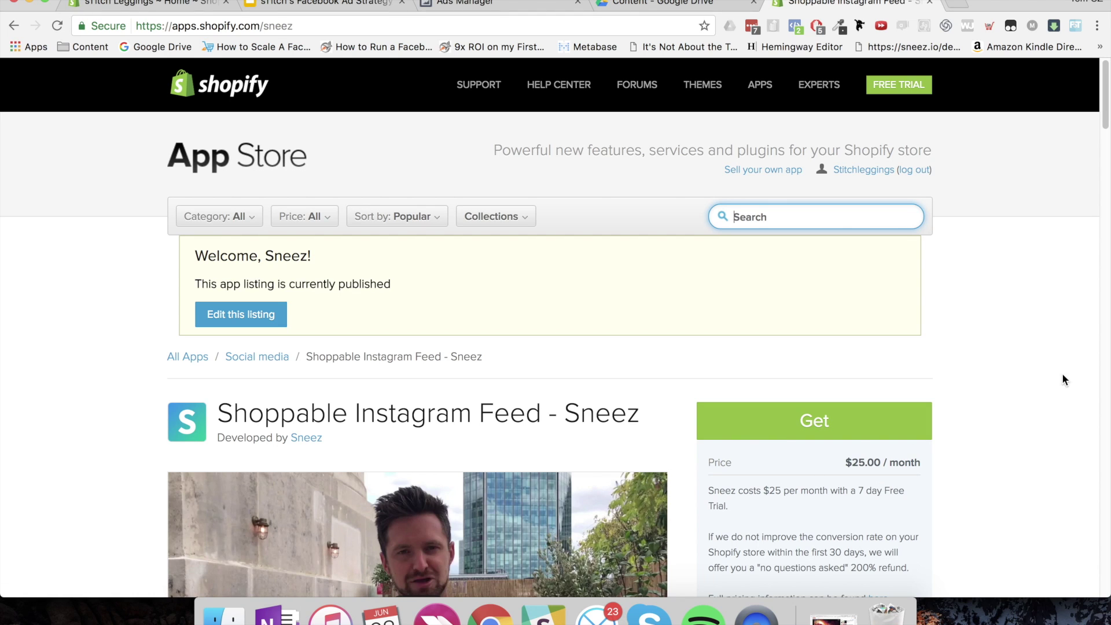
pyautogui.scroll(-5, 1025, 344)
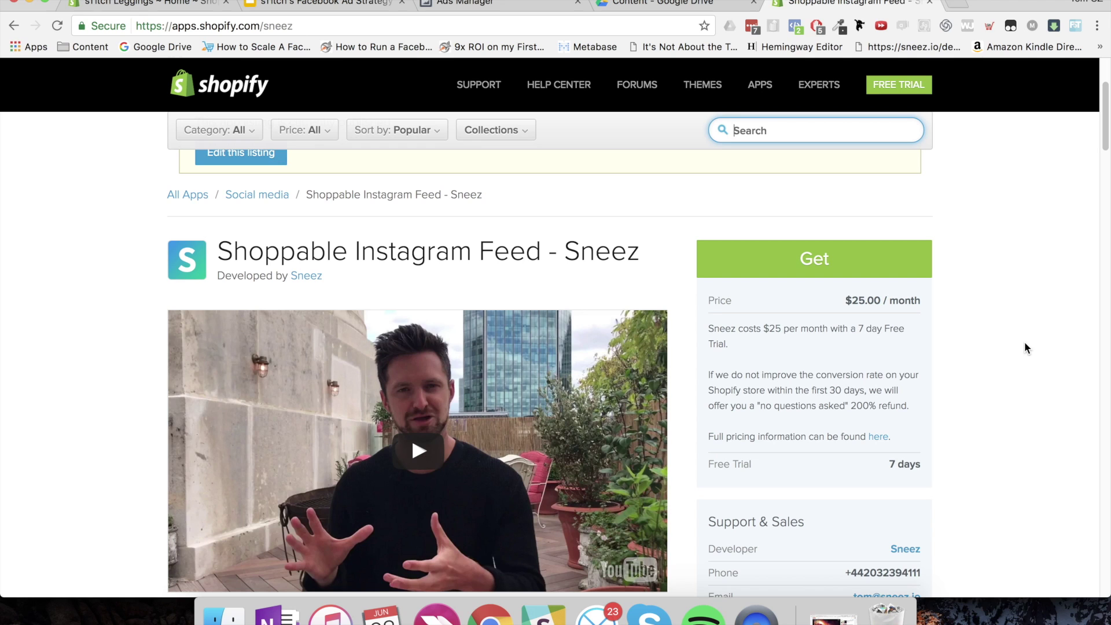
pyautogui.scroll(-2, 1025, 345)
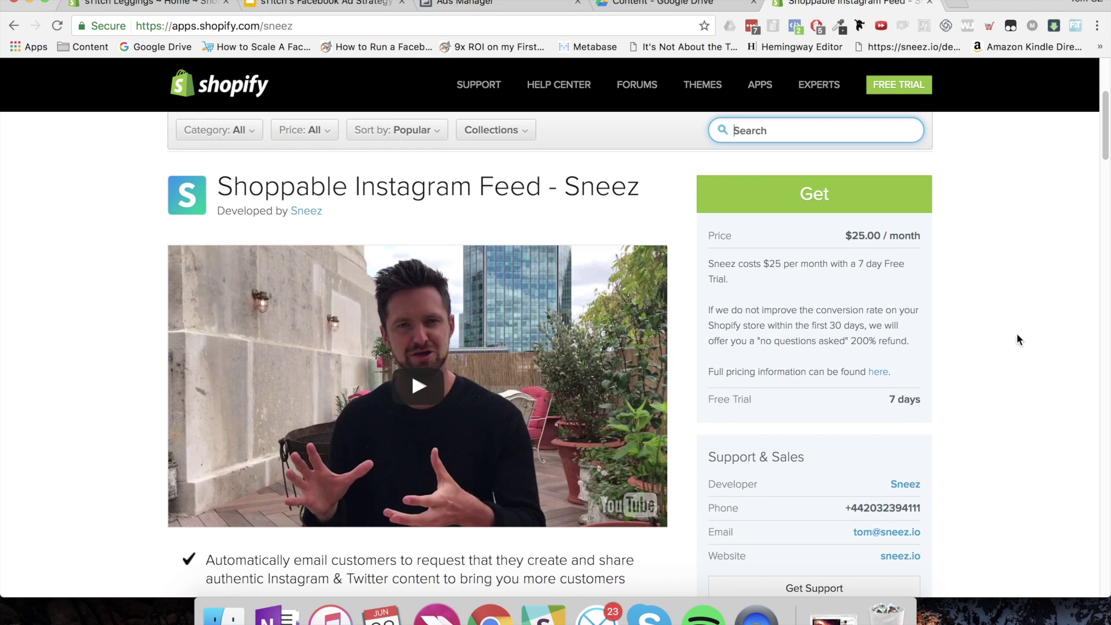
pyautogui.click(864, 230)
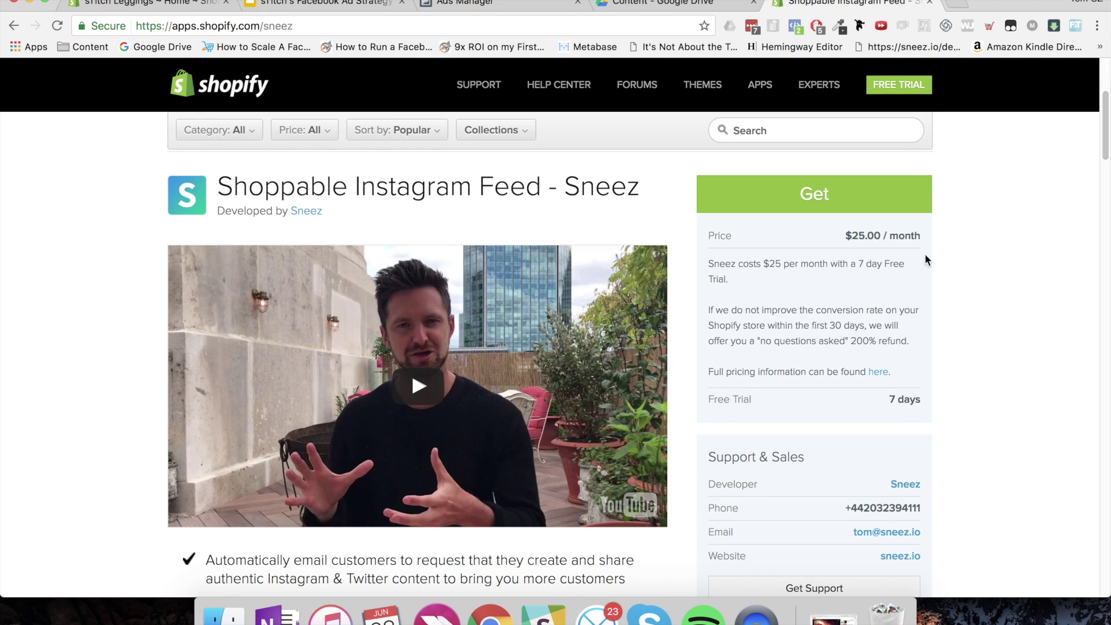
pyautogui.scroll(-2, 965, 268)
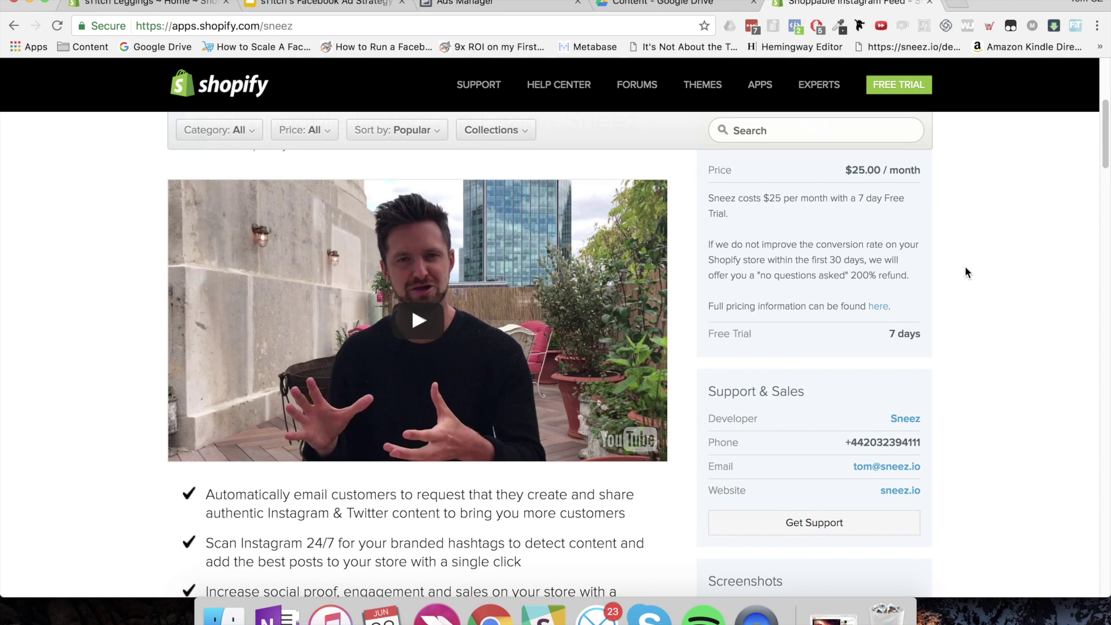
pyautogui.click(930, 4)
pyautogui.click(346, 4)
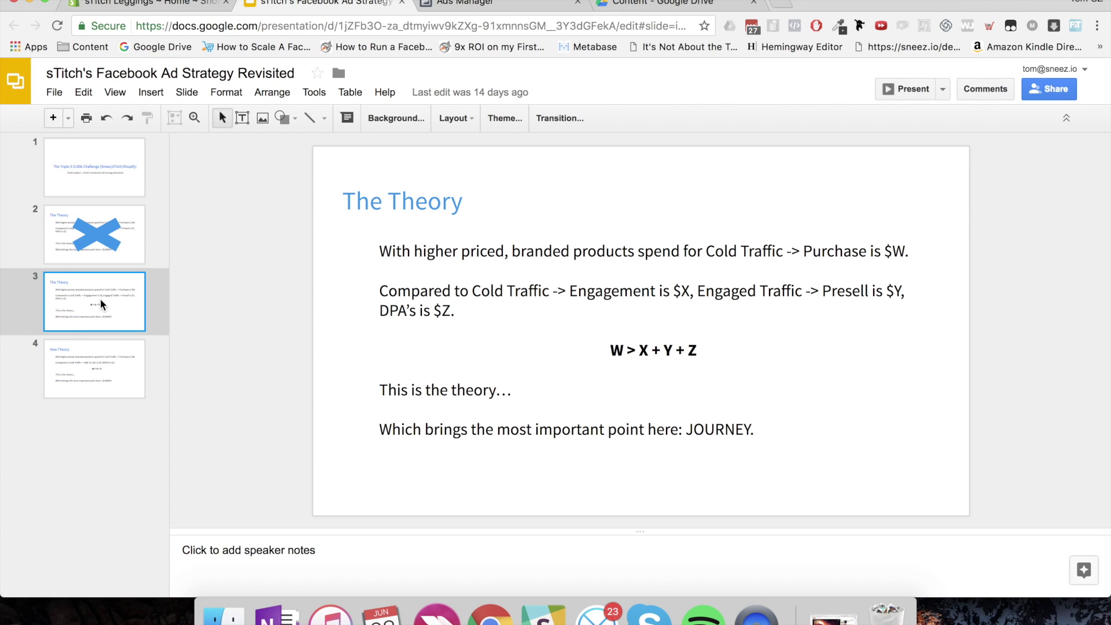
# - Present the New Theory slide (slide 4) full screen from the View menu
pyautogui.click(103, 378)
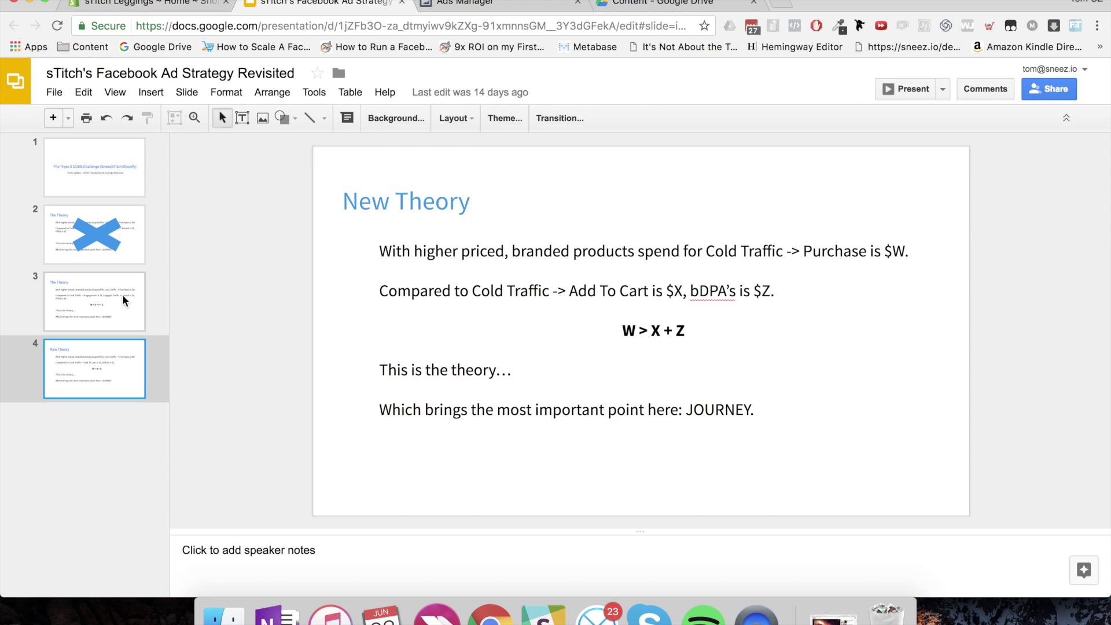
pyautogui.click(115, 94)
pyautogui.click(136, 113)
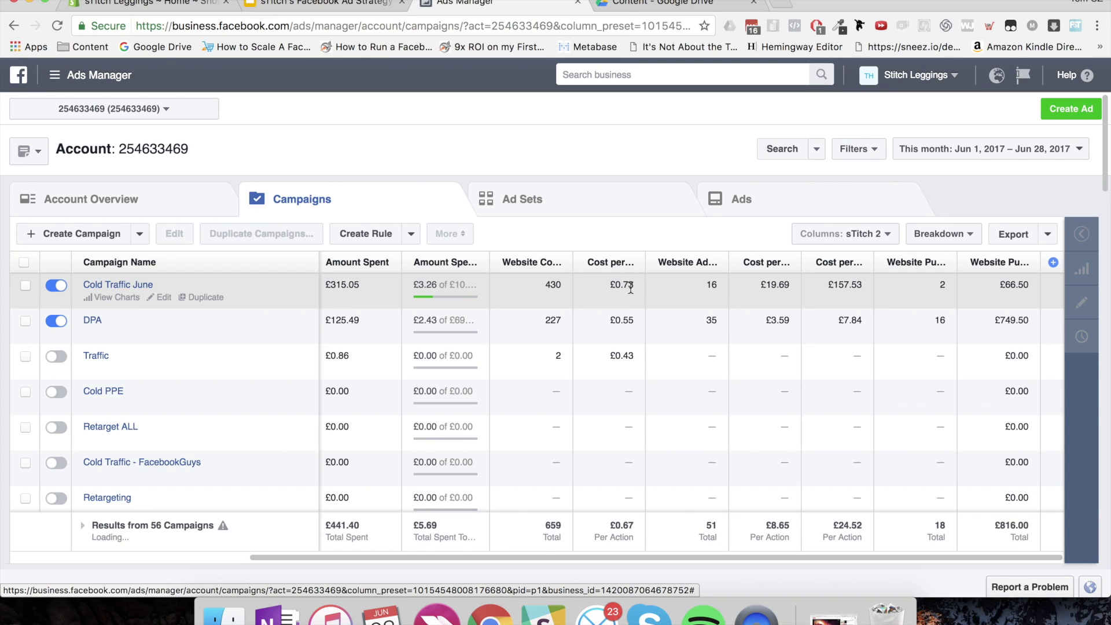
# - Select the Cold Traffic June campaign and show its four ad sets
pyautogui.click(630, 288)
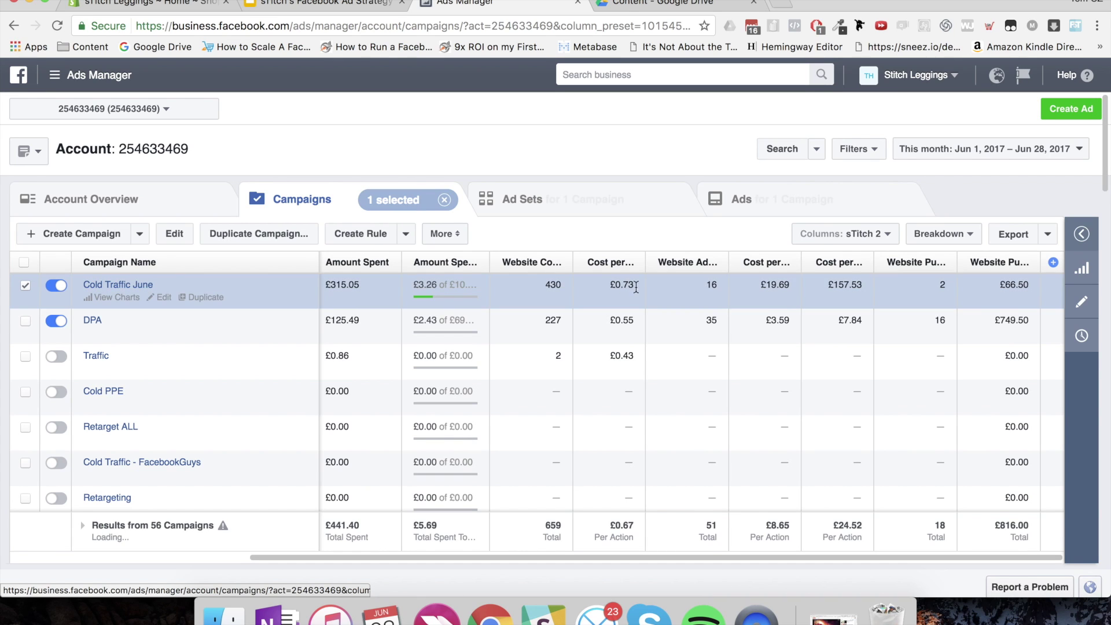
pyautogui.click(25, 285)
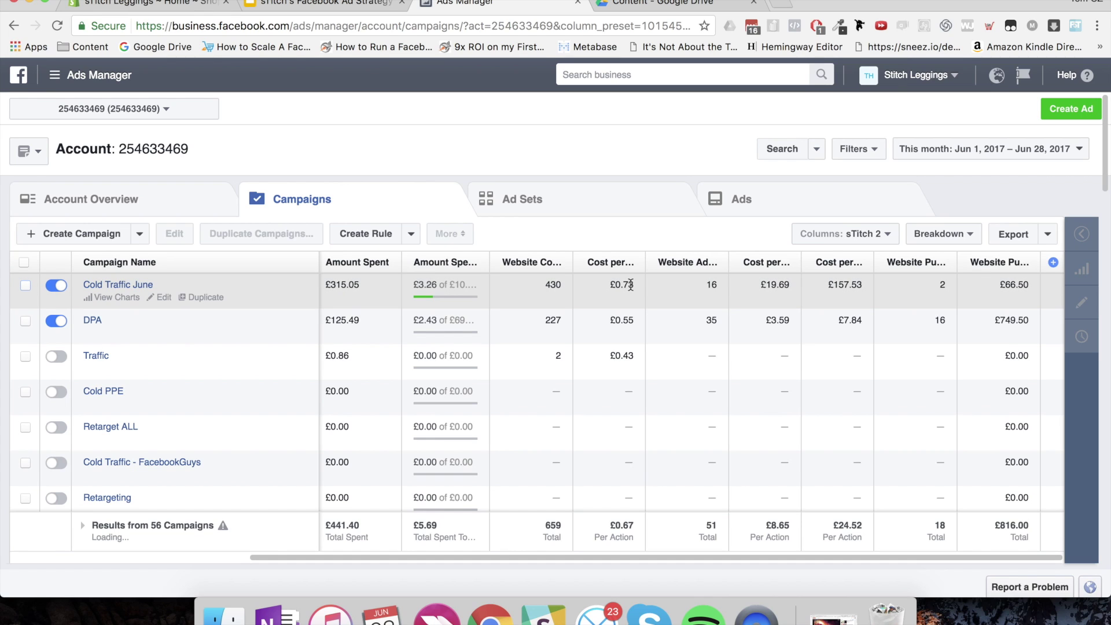
pyautogui.click(25, 286)
pyautogui.click(570, 204)
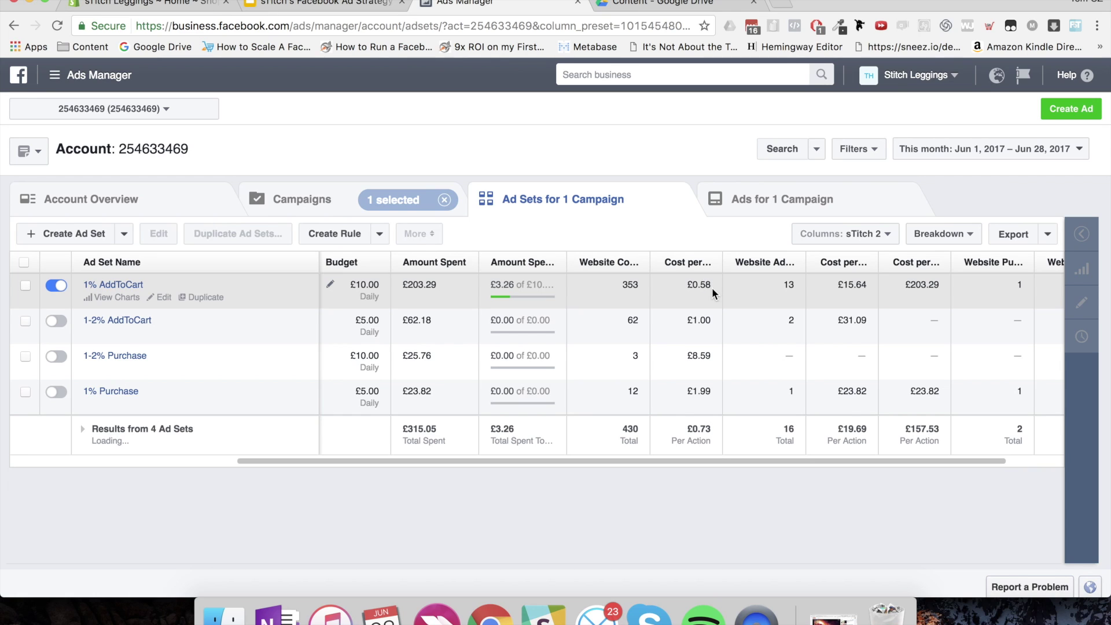
# - Select the 1% AddToCart ad set and open it in the ad set editor
pyautogui.click(163, 300)
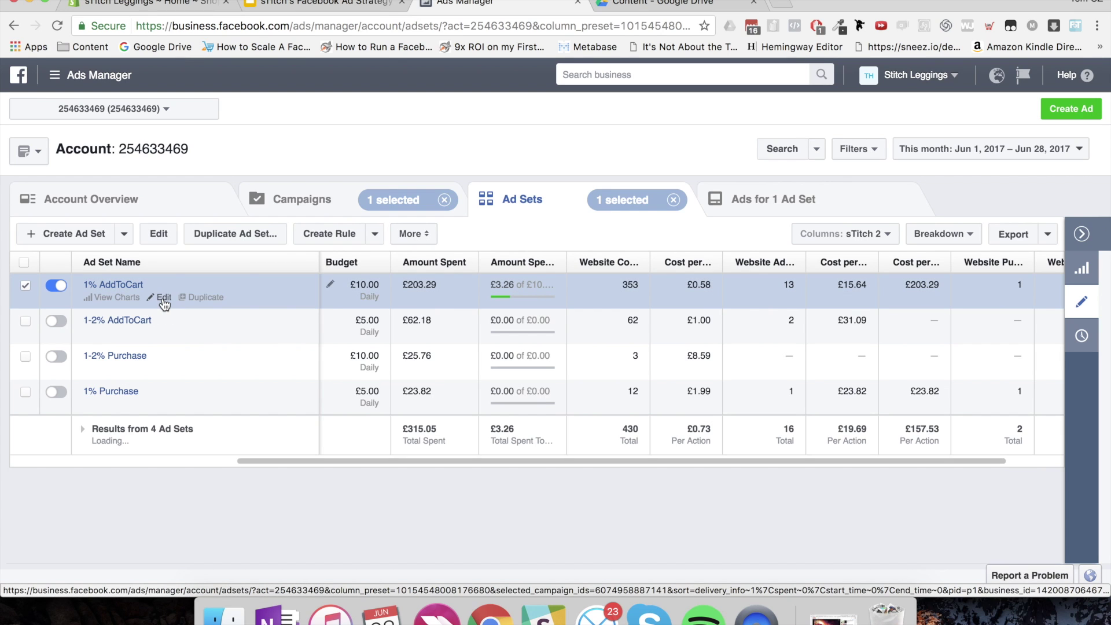
pyautogui.click(164, 297)
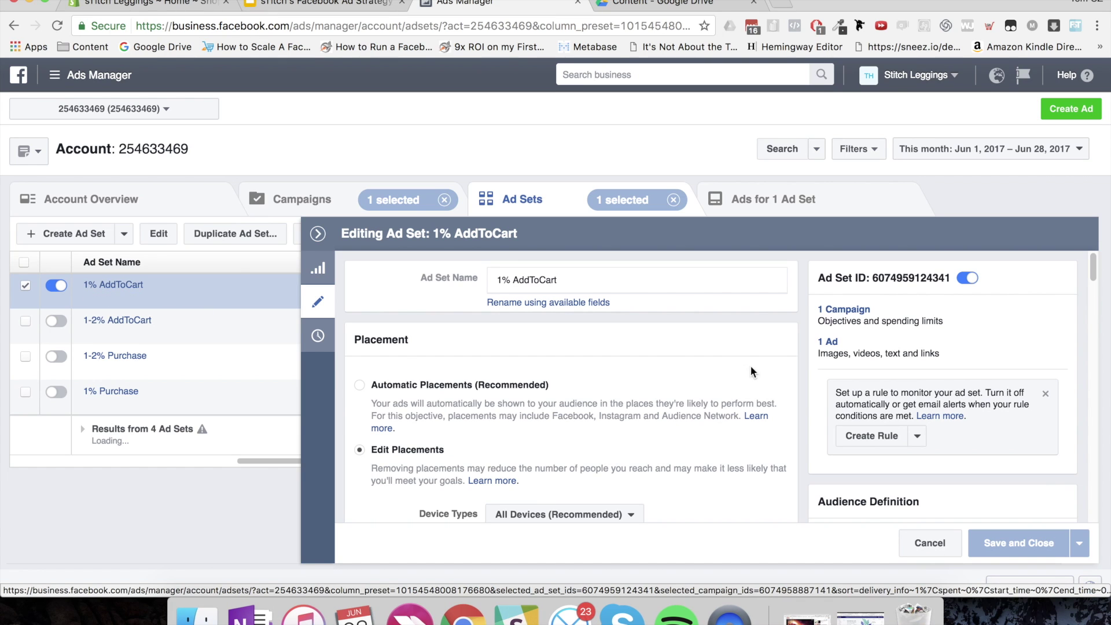
pyautogui.scroll(-3, 772, 359)
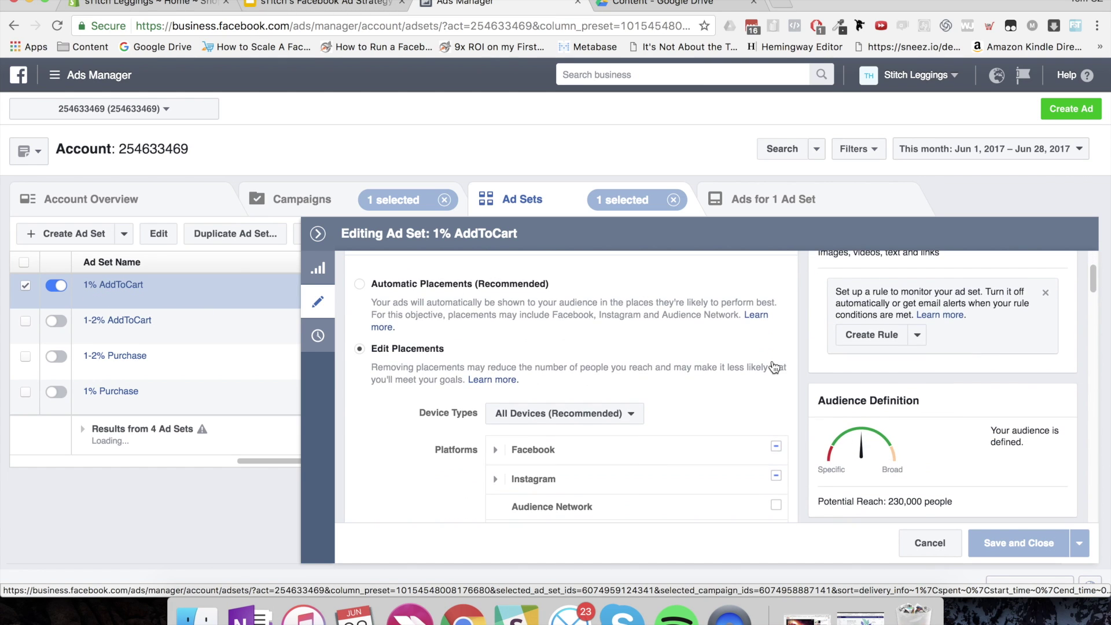
pyautogui.scroll(-5, 772, 365)
pyautogui.moveTo(773, 366)
pyautogui.scroll(-1, 773, 365)
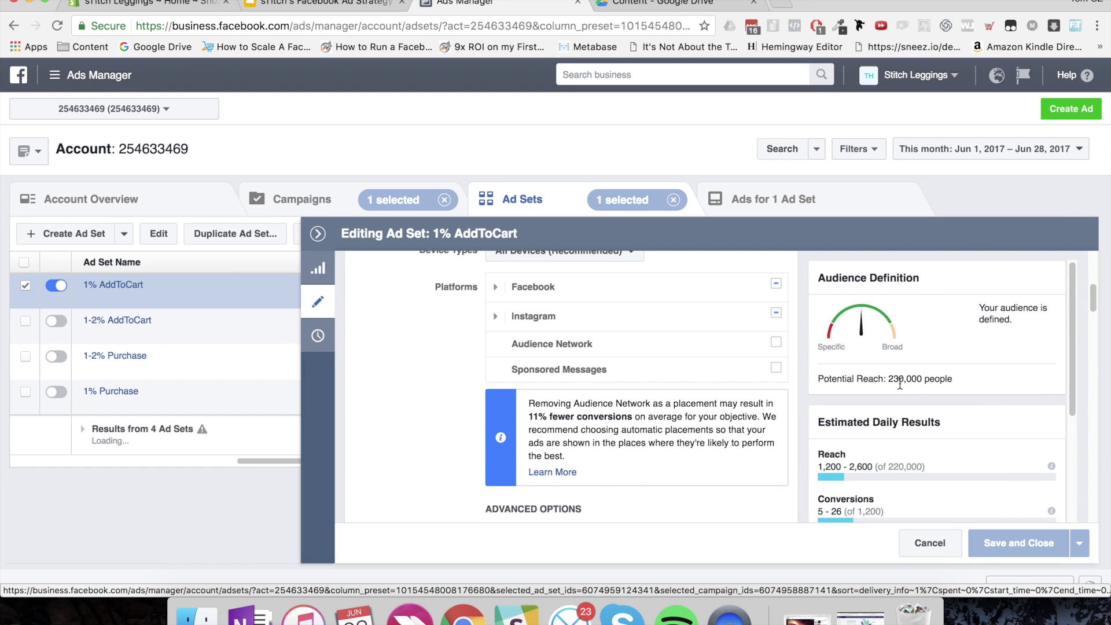
pyautogui.scroll(-2, 898, 383)
pyautogui.scroll(-4, 792, 382)
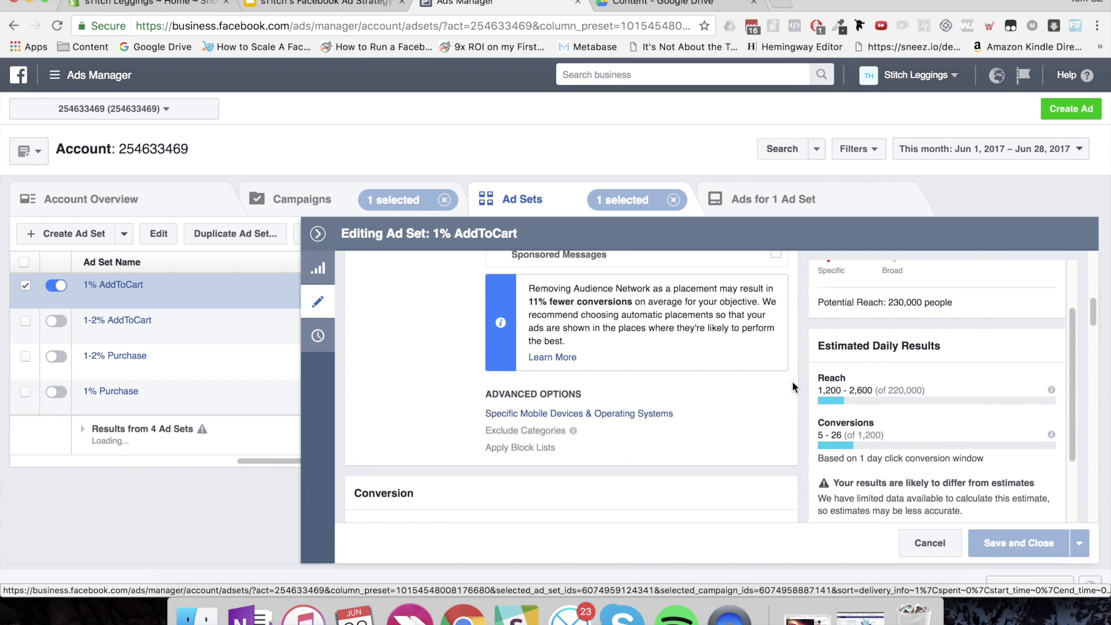
pyautogui.scroll(-10, 793, 381)
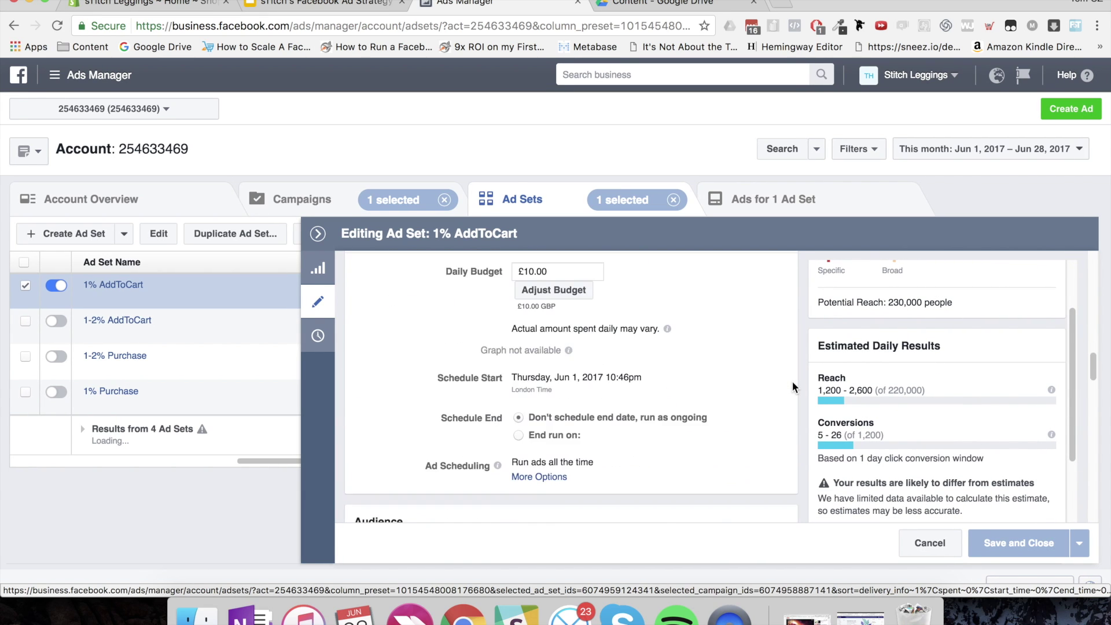
pyautogui.scroll(-5, 793, 381)
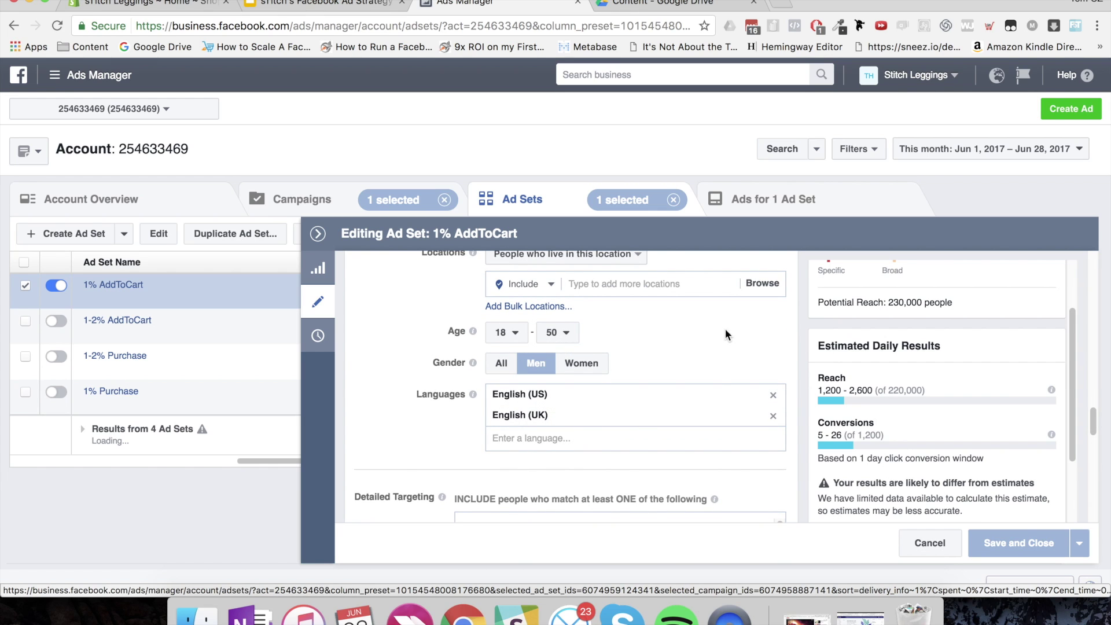
pyautogui.scroll(-4, 721, 363)
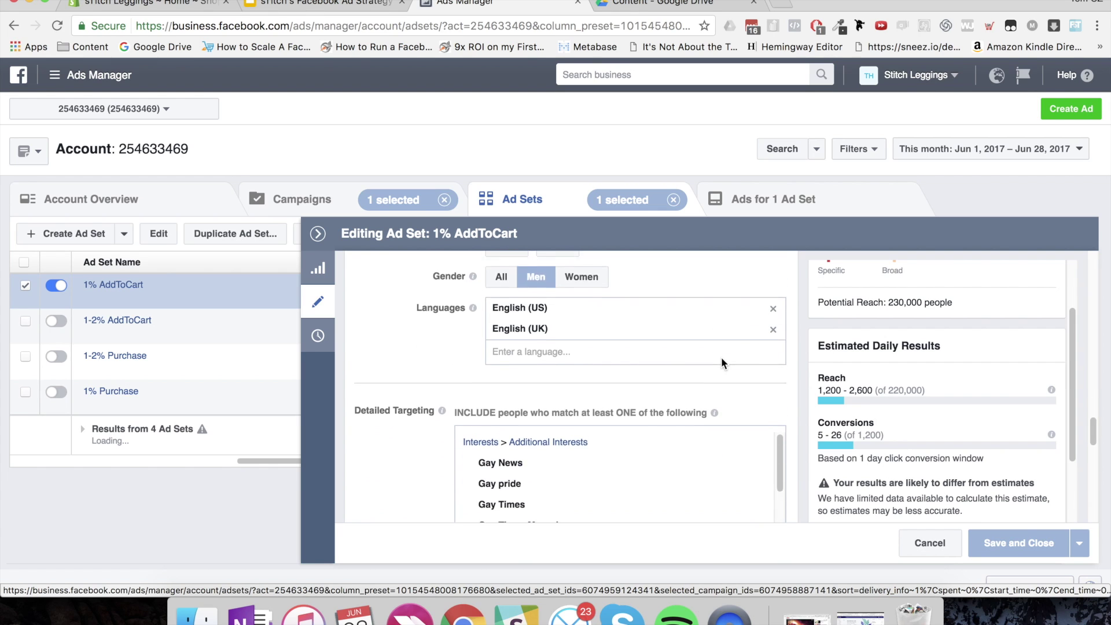
pyautogui.moveTo(715, 361)
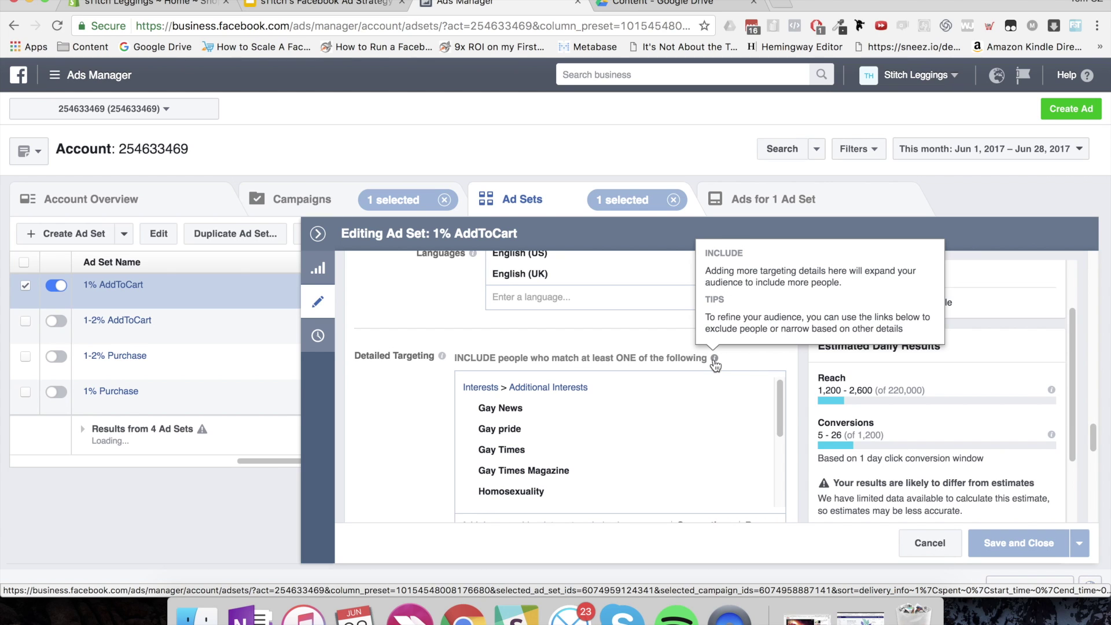
# - Review the 1% AddToCart Detailed Targeting interests, then collapse the Editing Ad Set panel
pyautogui.scroll(-3, 663, 408)
pyautogui.scroll(-2, 663, 408)
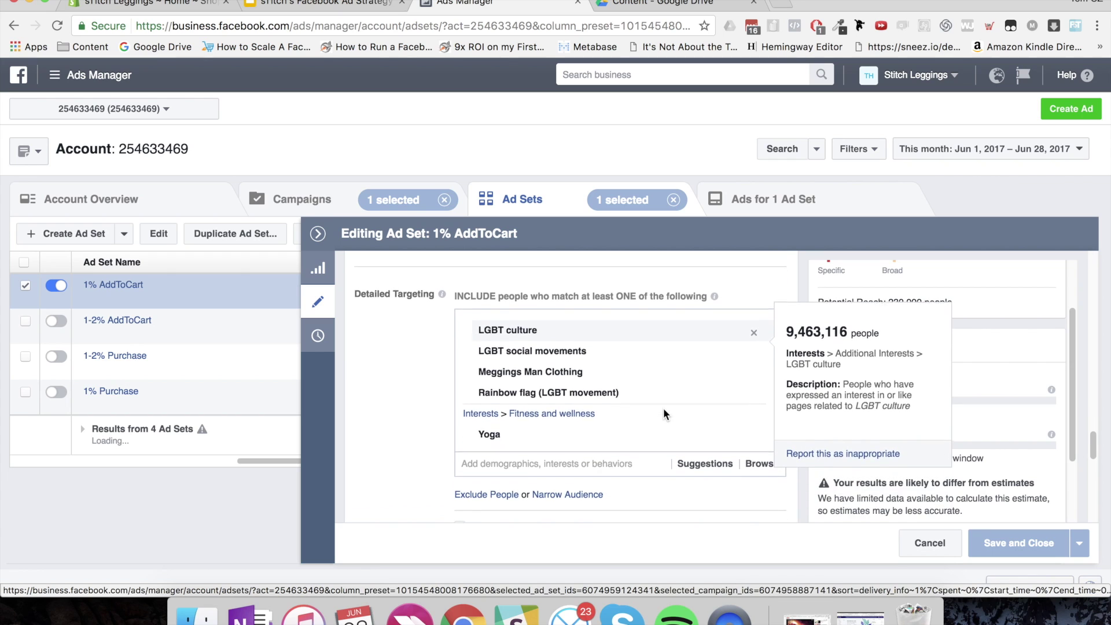
pyautogui.scroll(3, 664, 408)
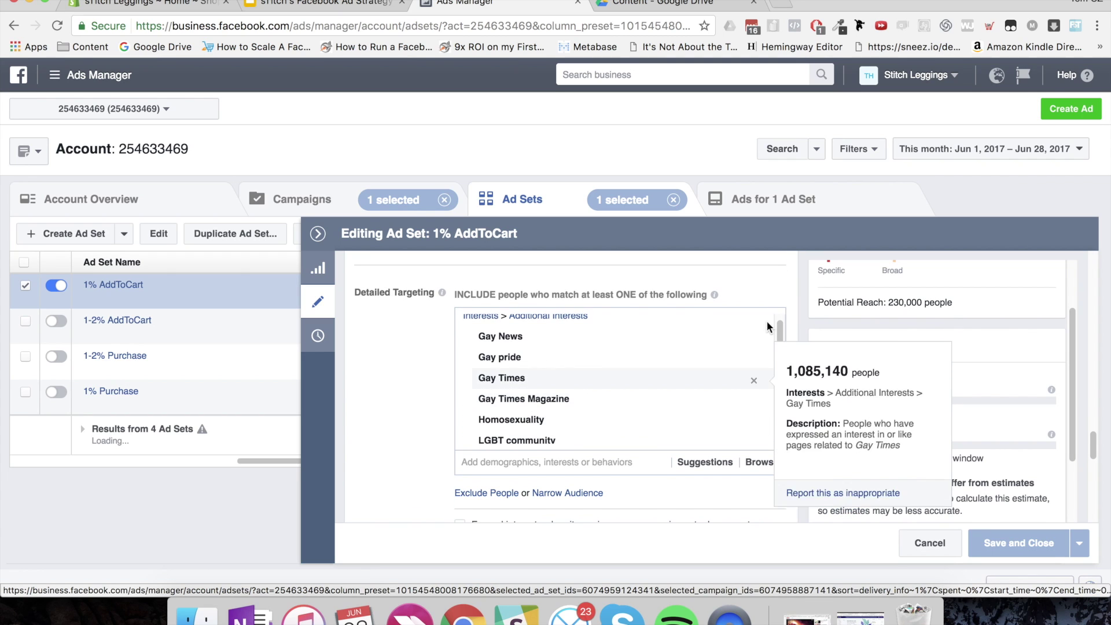
pyautogui.scroll(2, 766, 321)
pyautogui.scroll(2, 814, 309)
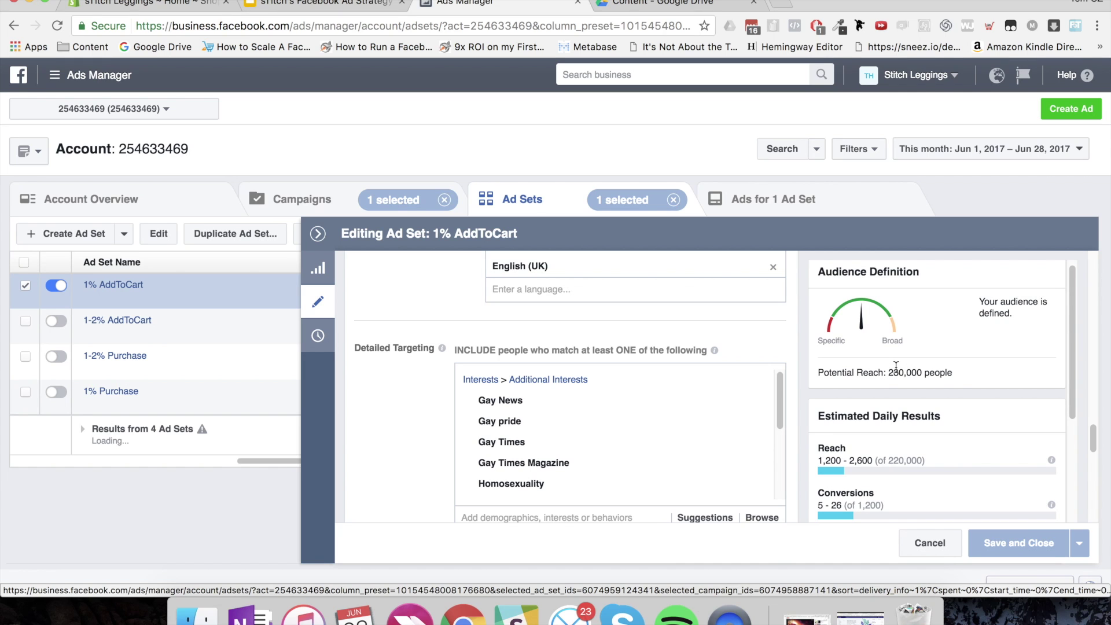
pyautogui.click(729, 615)
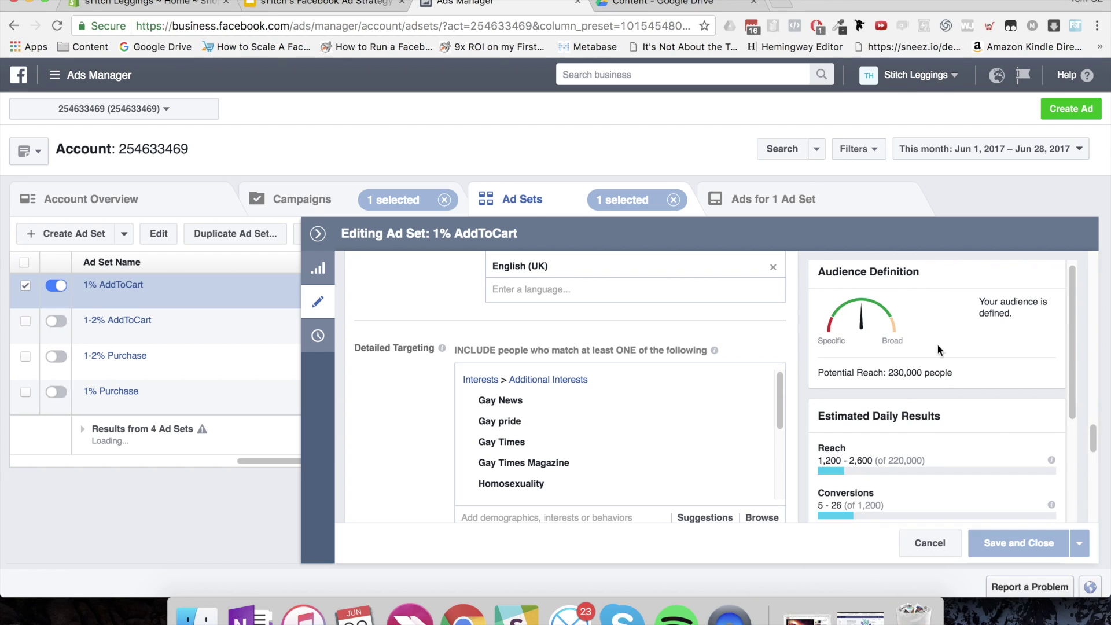
pyautogui.scroll(-5, 644, 426)
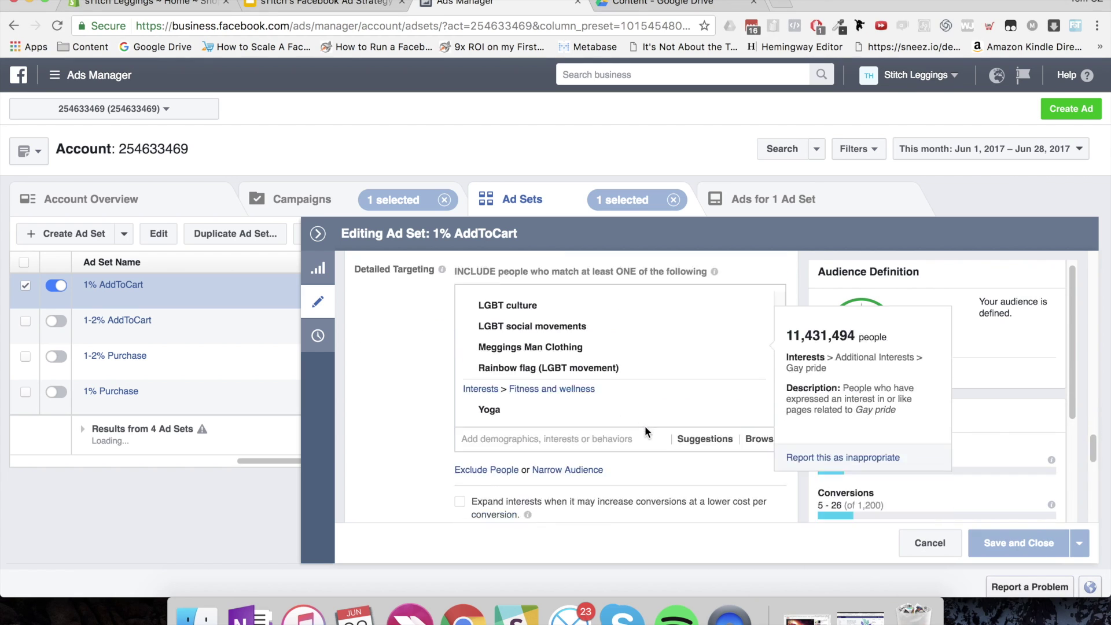
pyautogui.scroll(3, 645, 425)
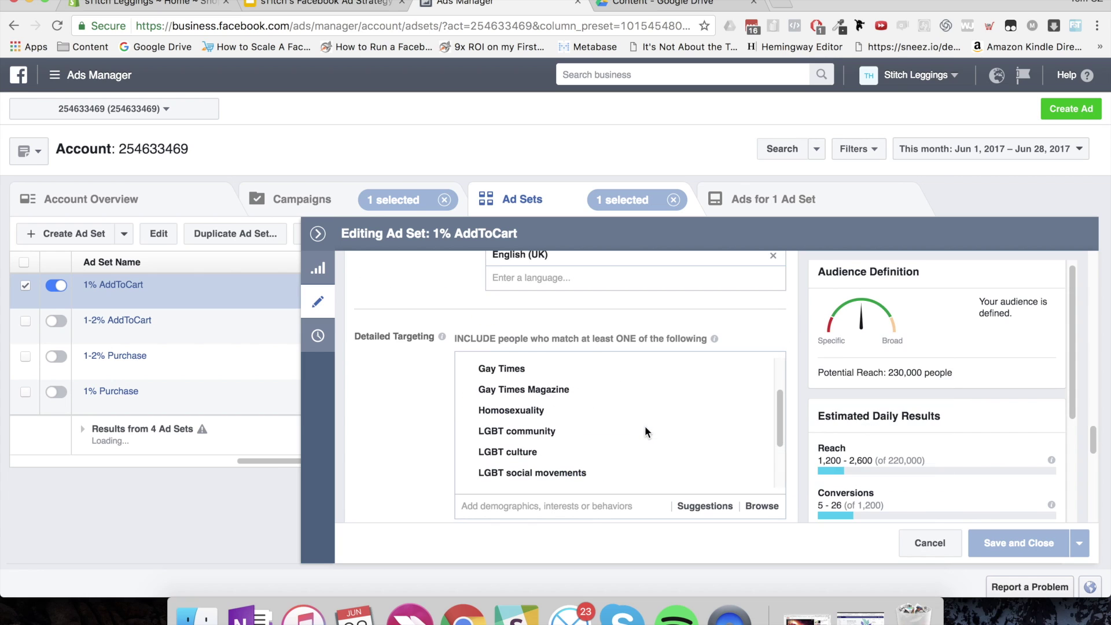
pyautogui.click(315, 234)
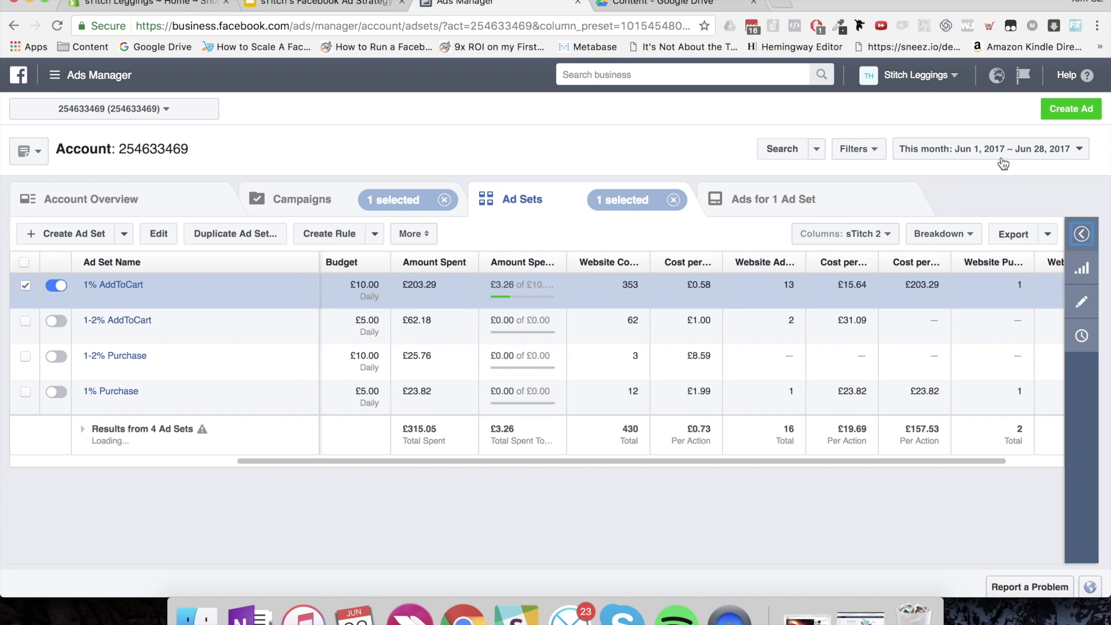
# - Limit the results to Today (Jun 28, 2017) and switch to the Campaigns view
pyautogui.click(1049, 155)
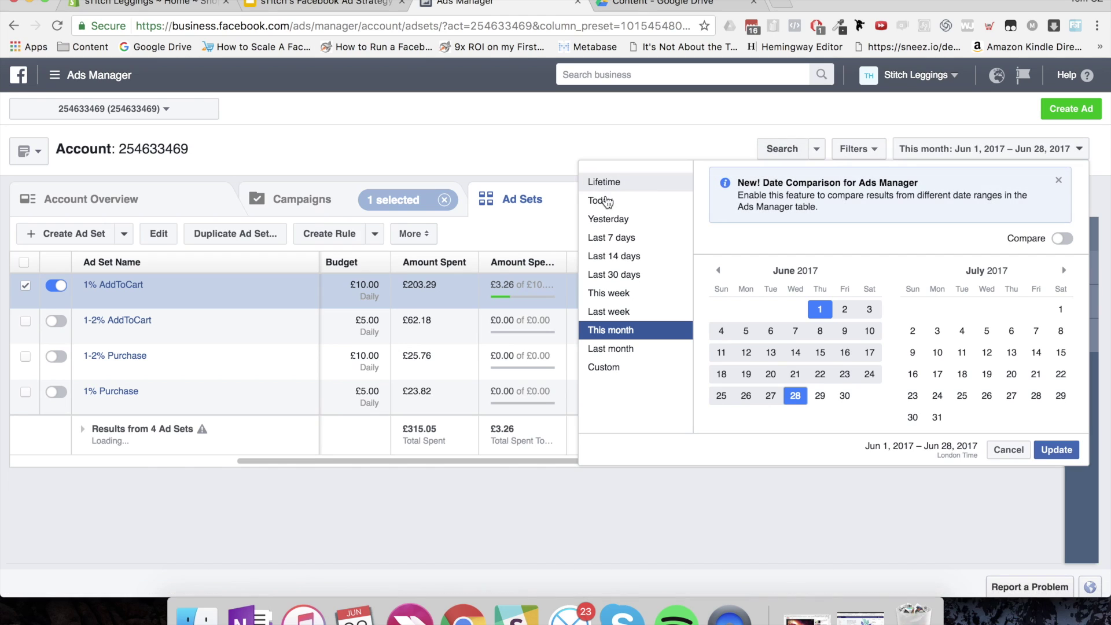
pyautogui.click(606, 202)
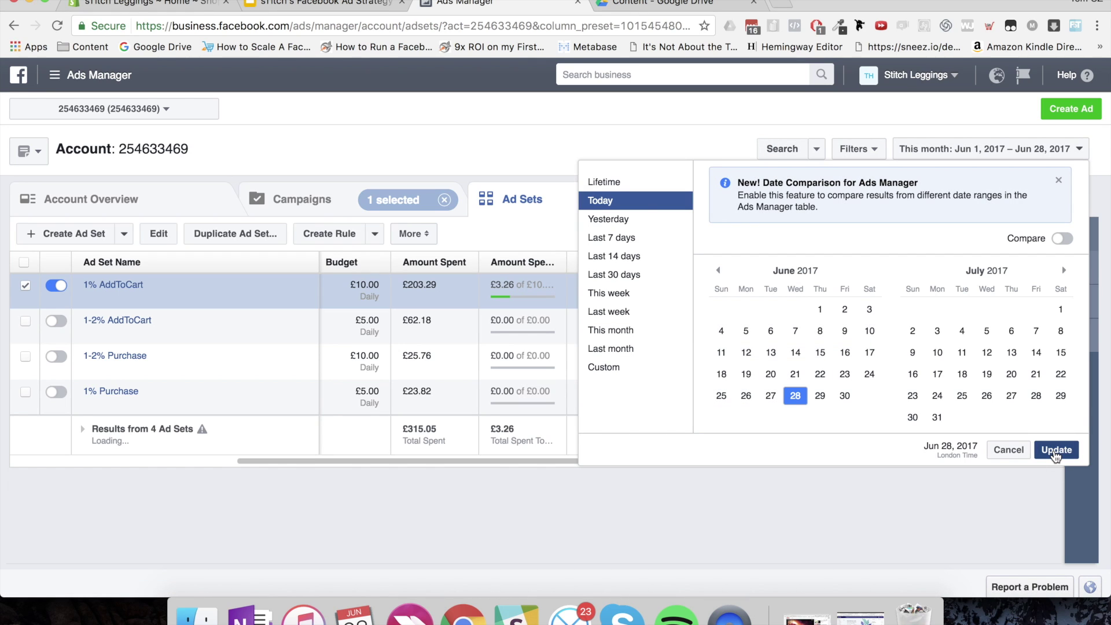
pyautogui.click(1056, 450)
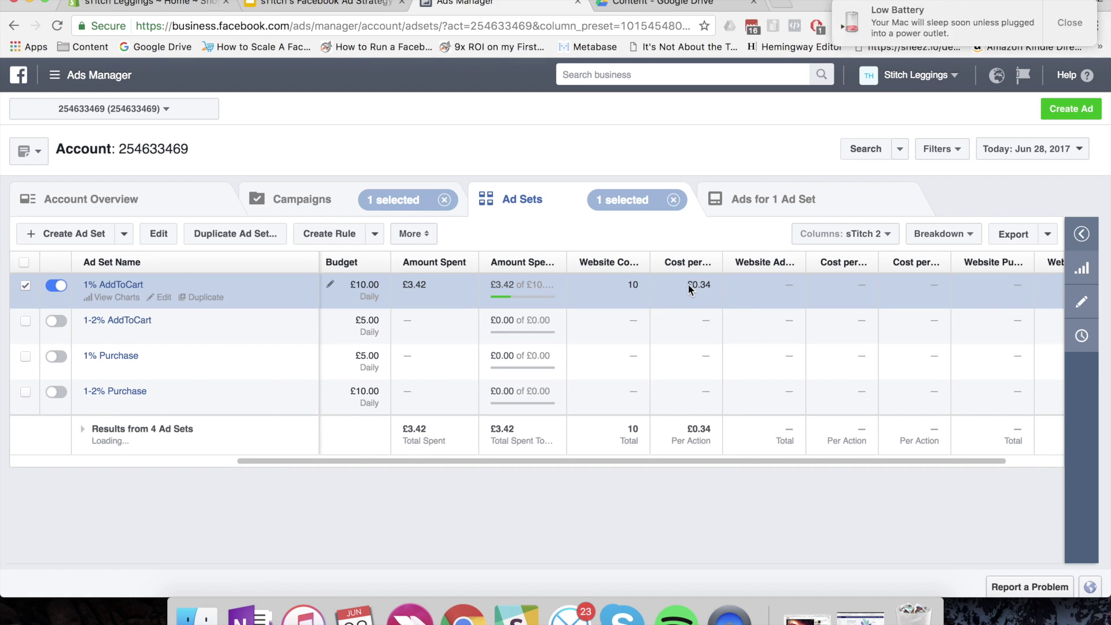
pyautogui.click(1062, 18)
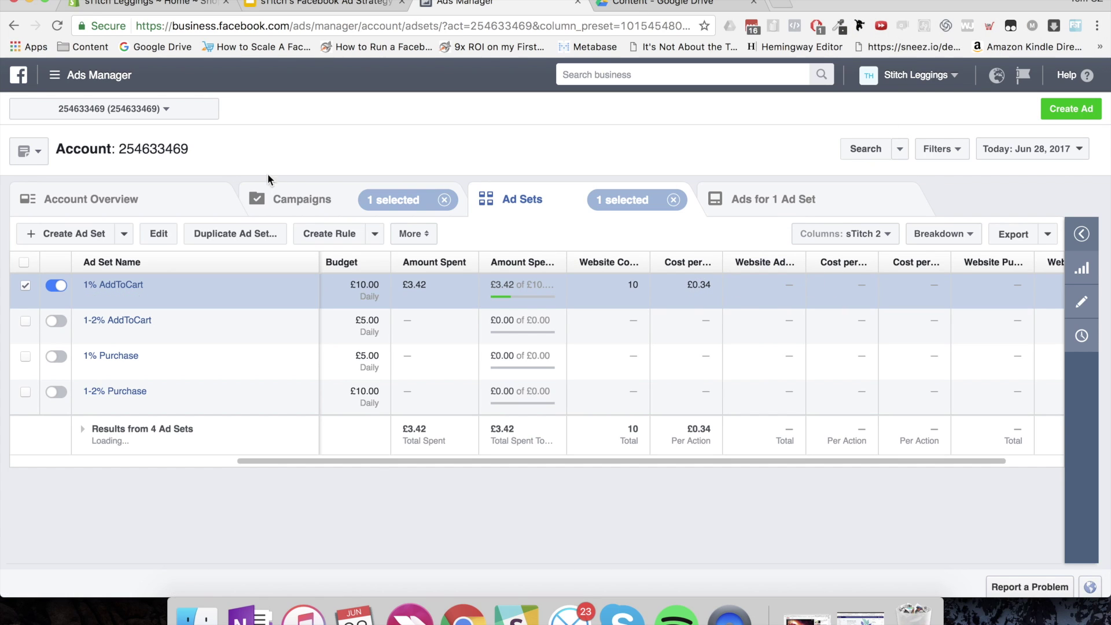
pyautogui.click(299, 202)
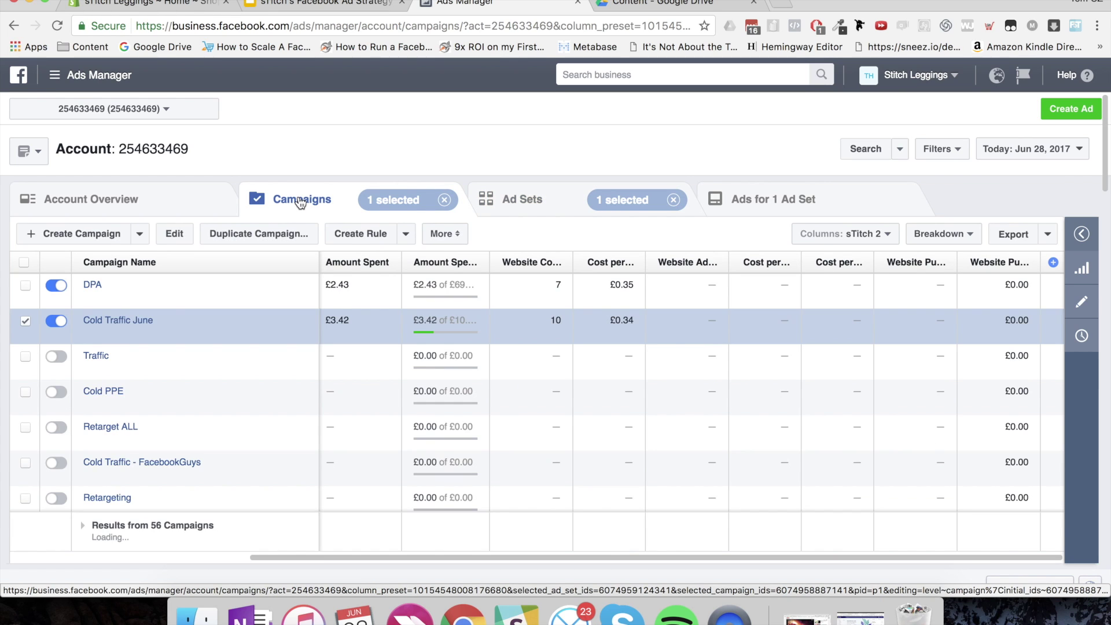
# - Pick This month (Jun 1 – Jun 28, 2017) in the date range chooser
pyautogui.click(1040, 151)
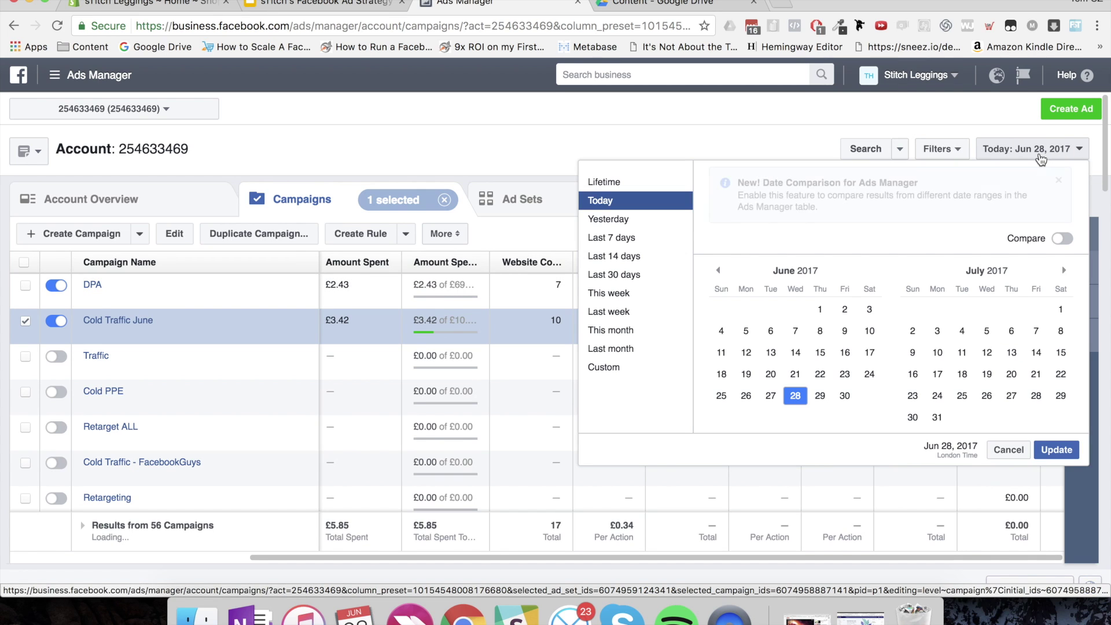
pyautogui.click(611, 329)
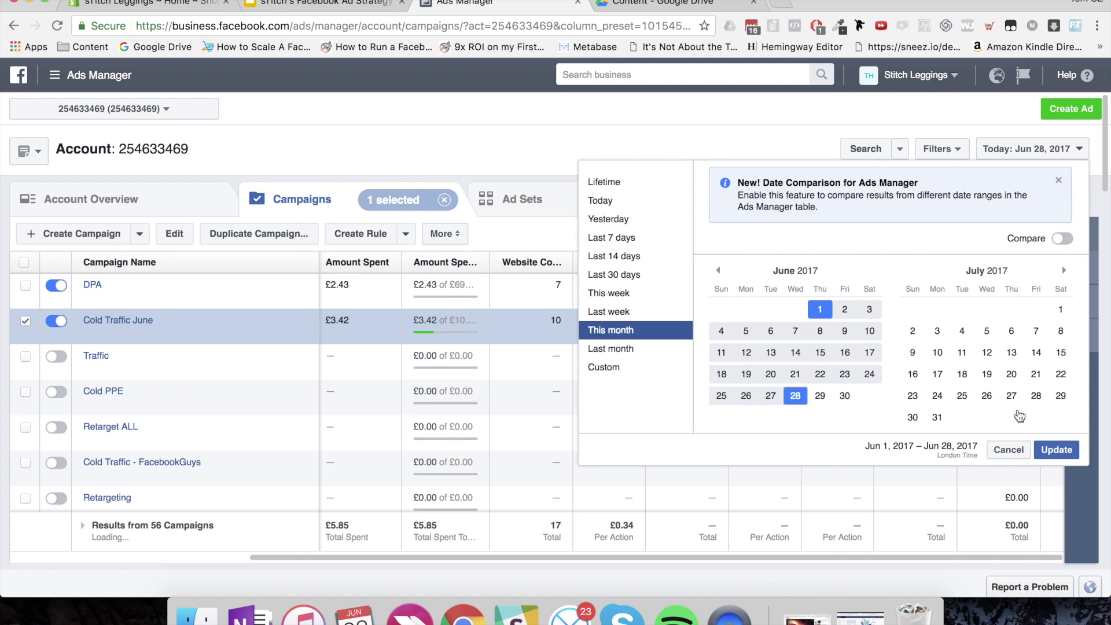